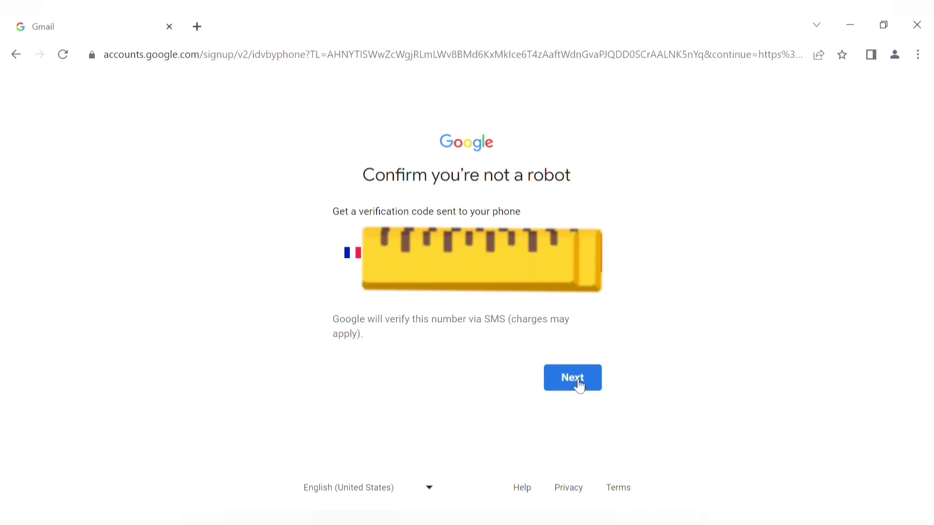
Request the SMS verification code for the entered French phone number
click(578, 385)
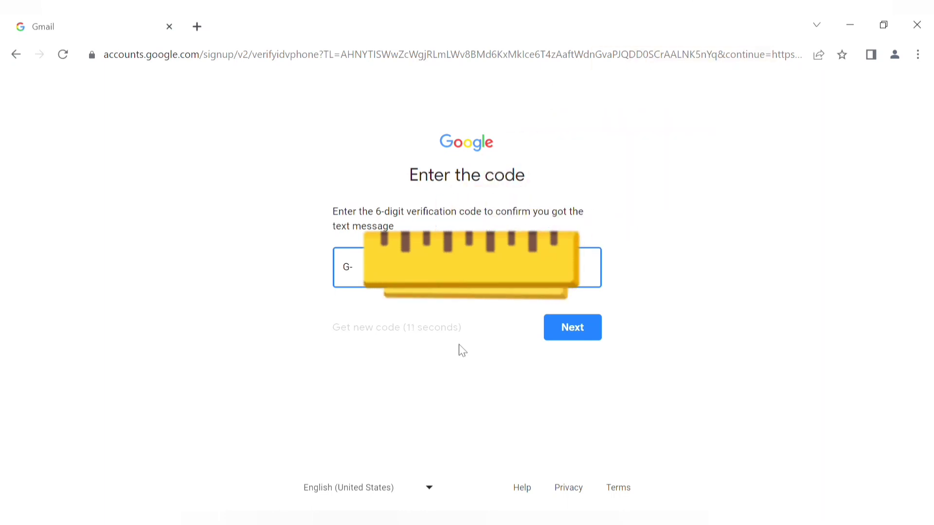
Enter the 6-digit code from the SMS and submit it
text(9)
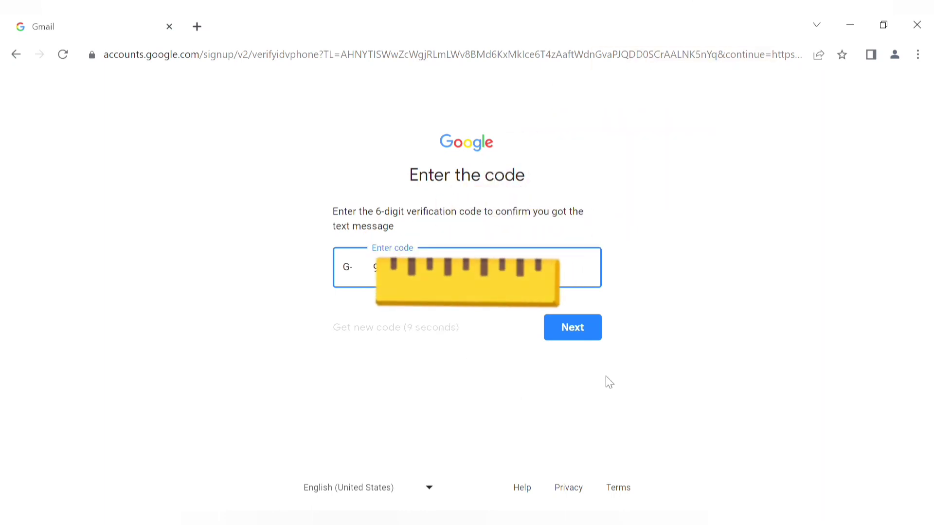
click(582, 339)
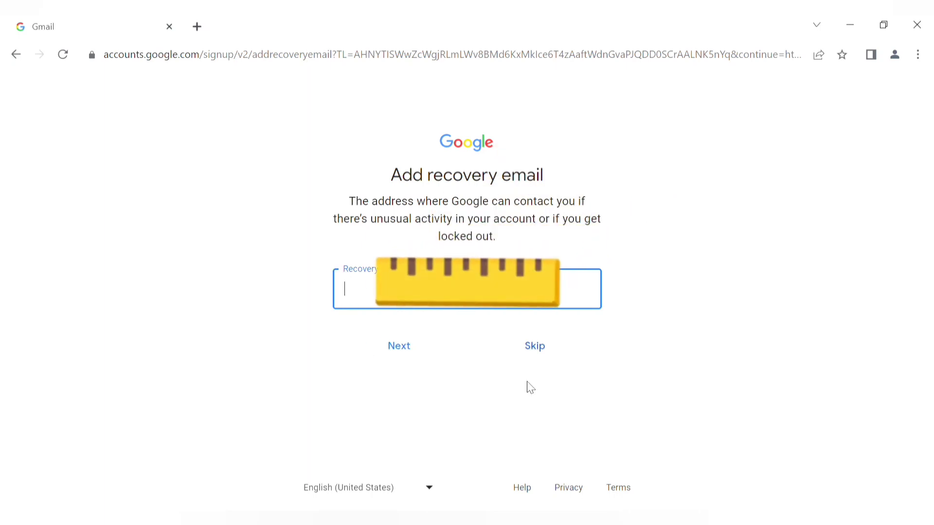
Skip the recovery email, keep the recovery phone number, and decline other uses of the number
click(535, 347)
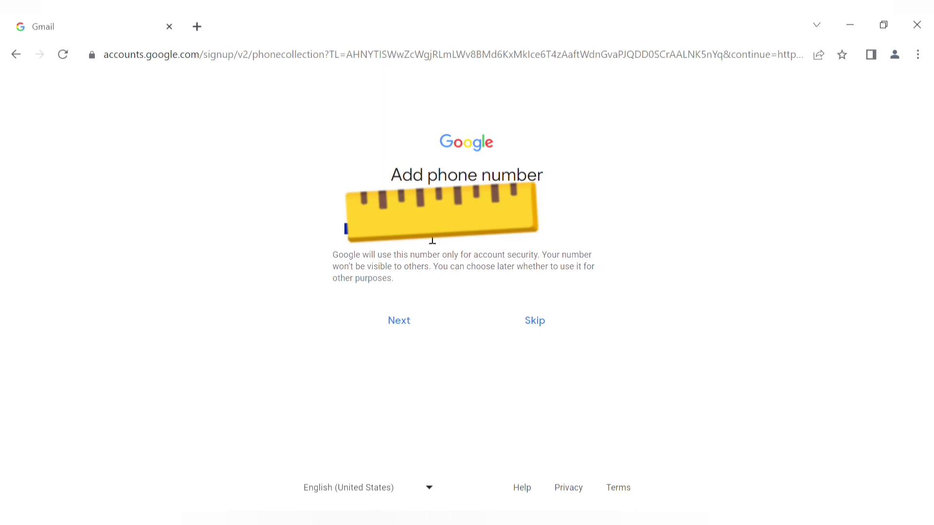
click(482, 240)
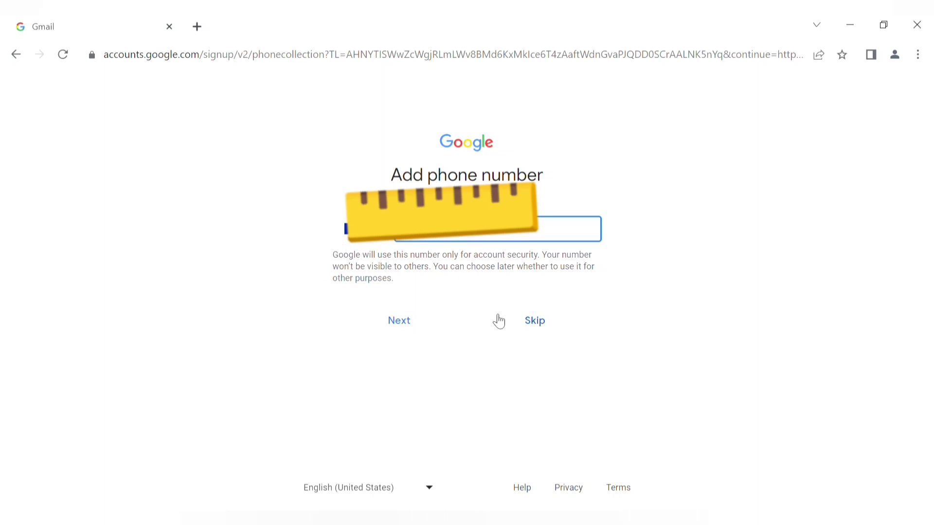
click(413, 323)
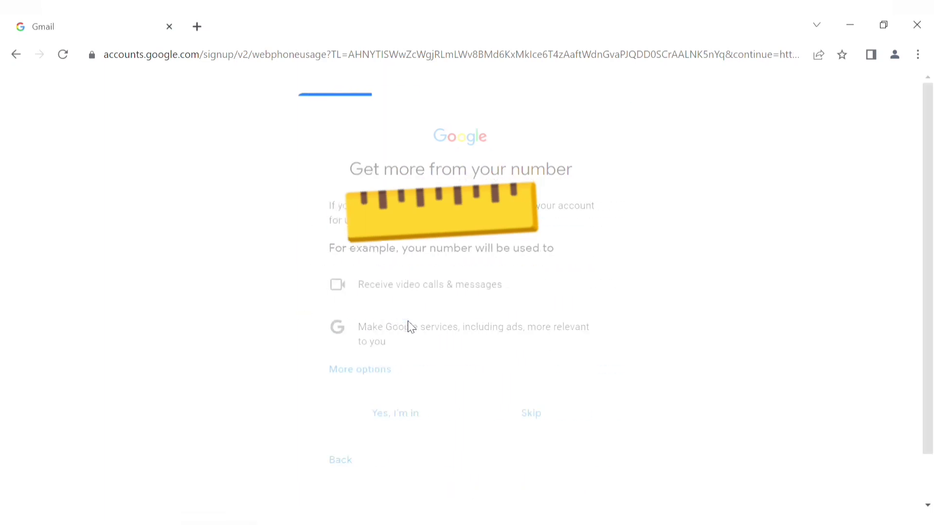
click(543, 418)
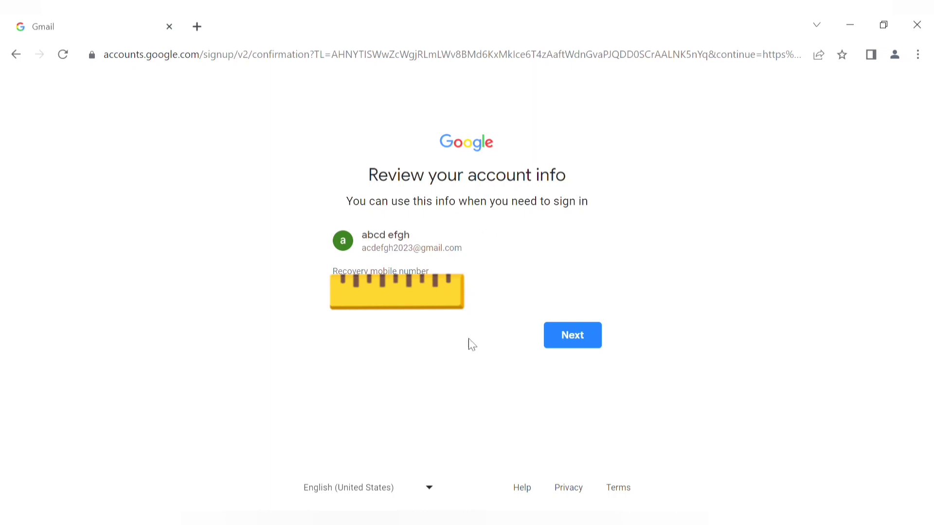
Confirm the account review, choose Express settings, and accept and confirm all personalization settings
click(583, 347)
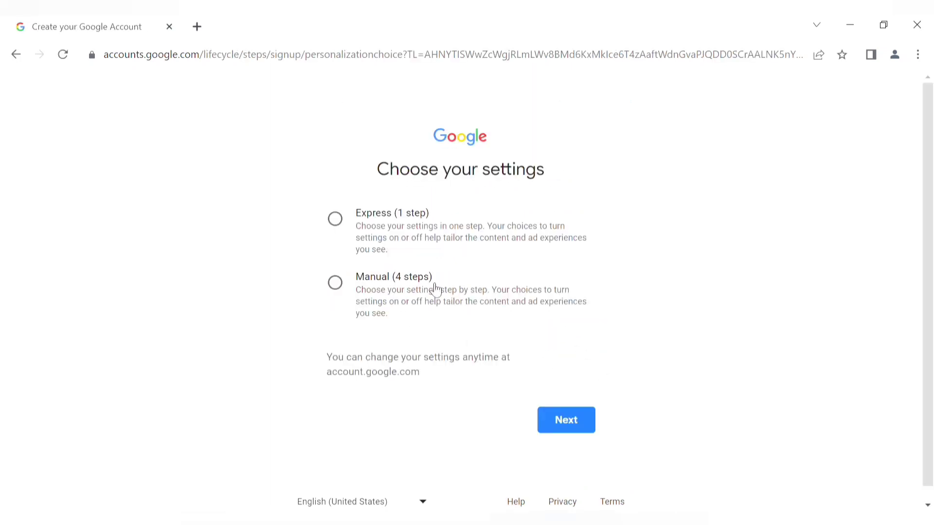
click(336, 219)
click(556, 421)
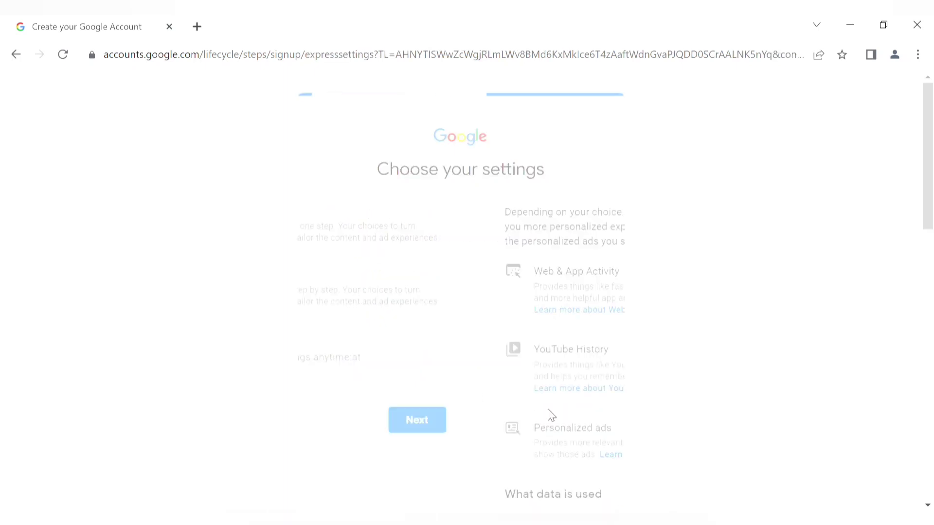
scroll(571, 451, down, 9)
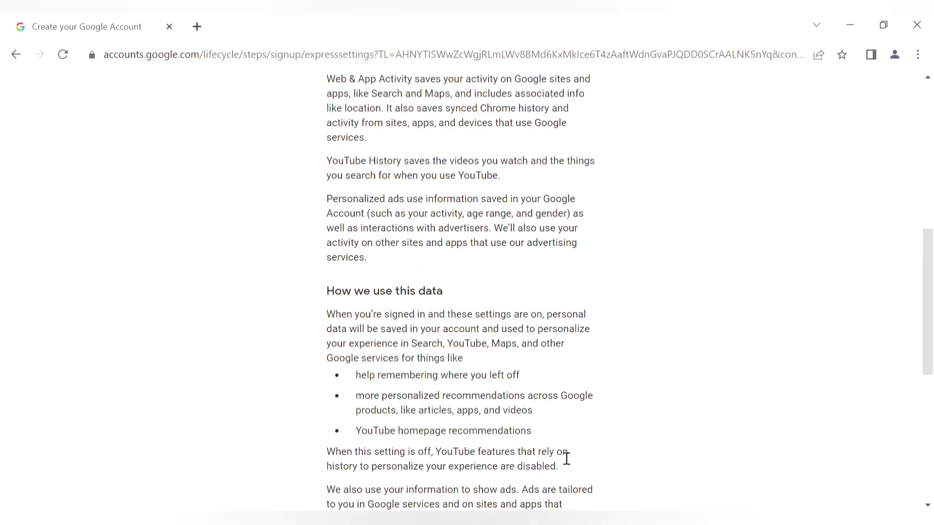
scroll(535, 417, down, 8)
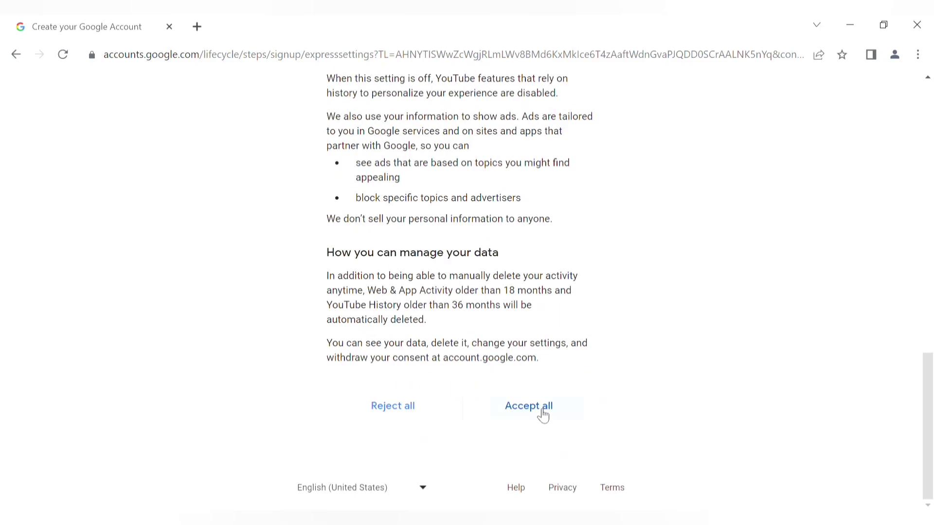
click(543, 412)
scroll(594, 404, down, 12)
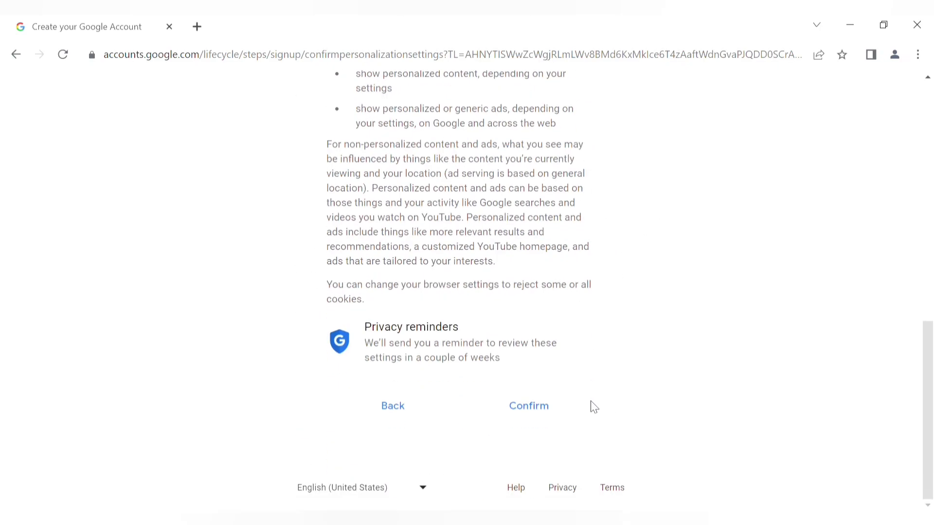
click(560, 410)
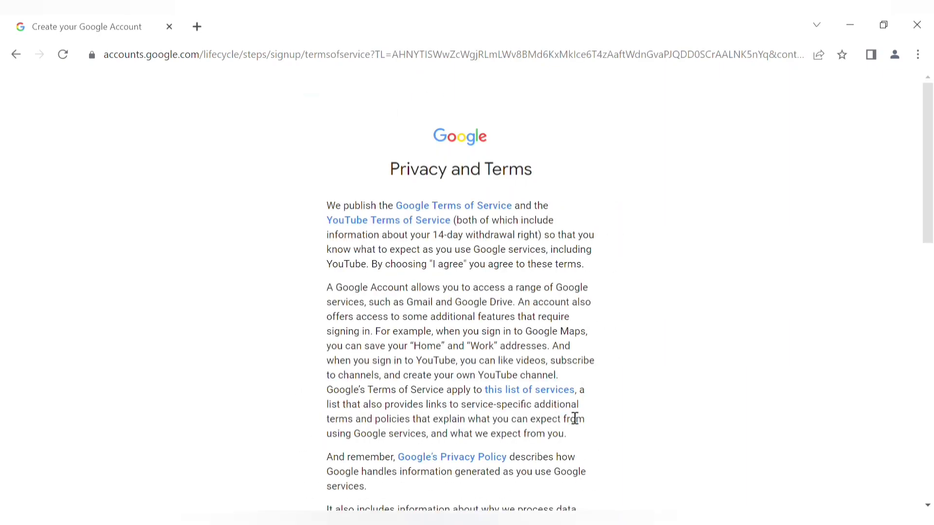
scroll(573, 414, down, 15)
Agree to the Privacy and Terms to complete account creation
click(569, 410)
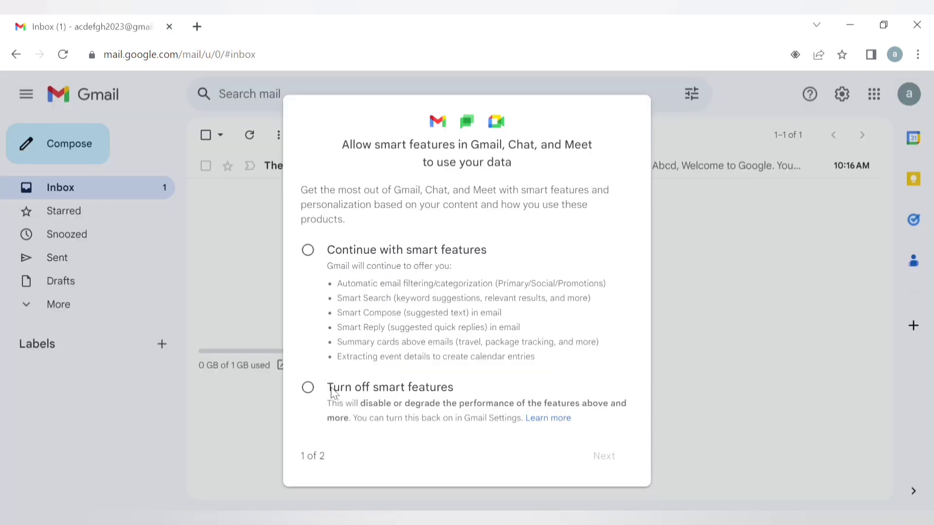
Choose 'Turn off smart features', confirm with 'Turn off features', then reload Gmail
click(307, 388)
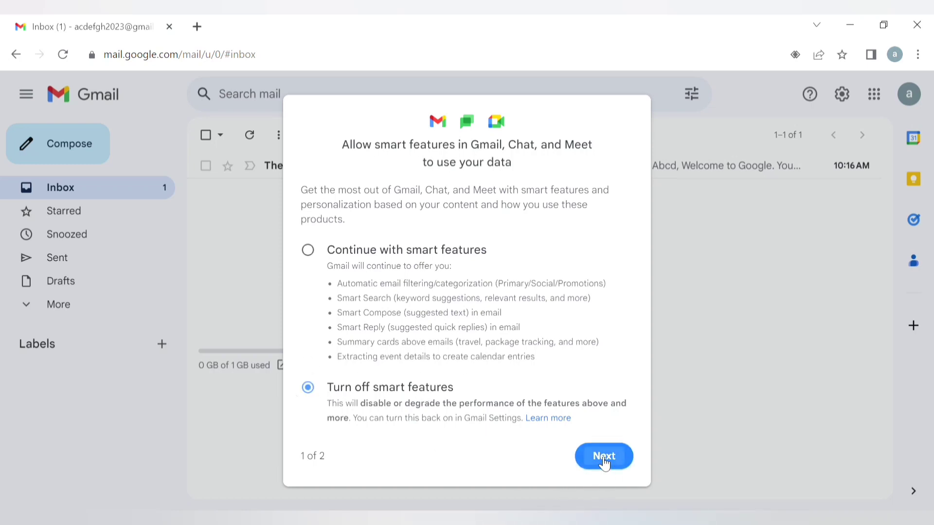
click(602, 463)
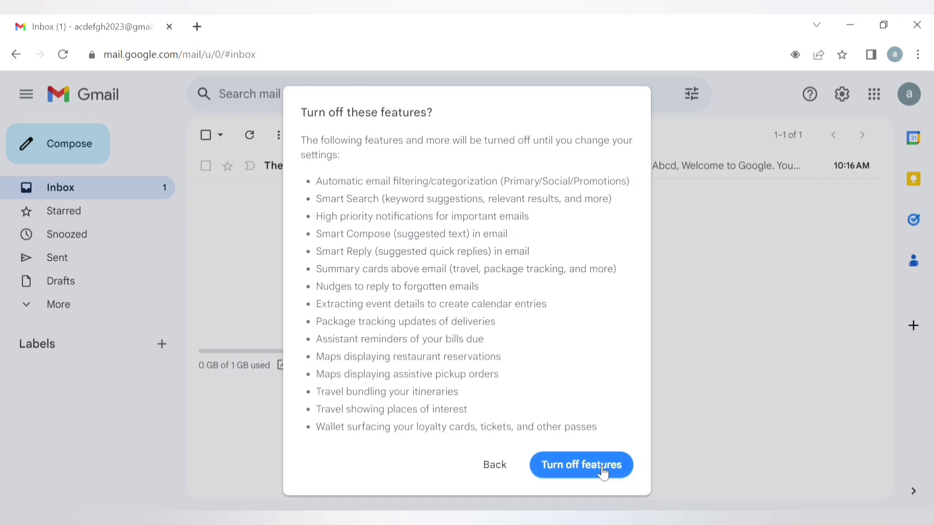
click(603, 470)
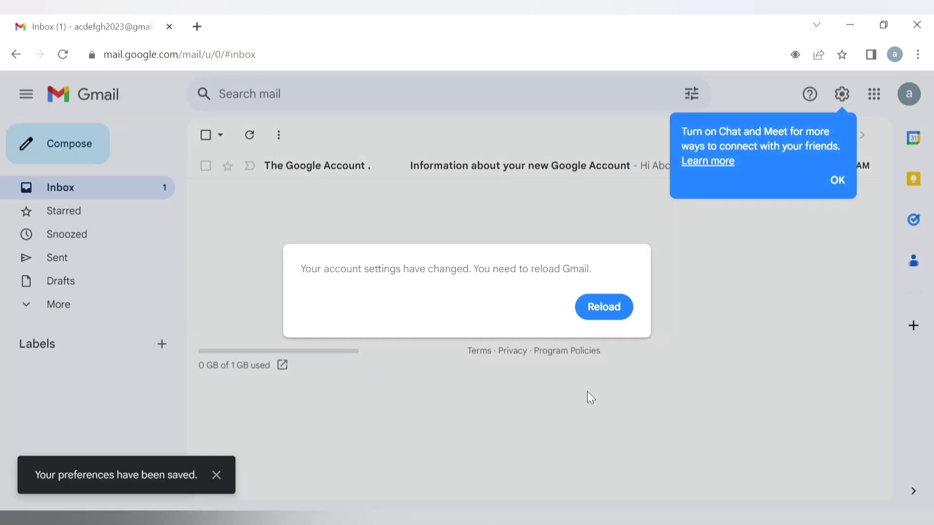
click(599, 315)
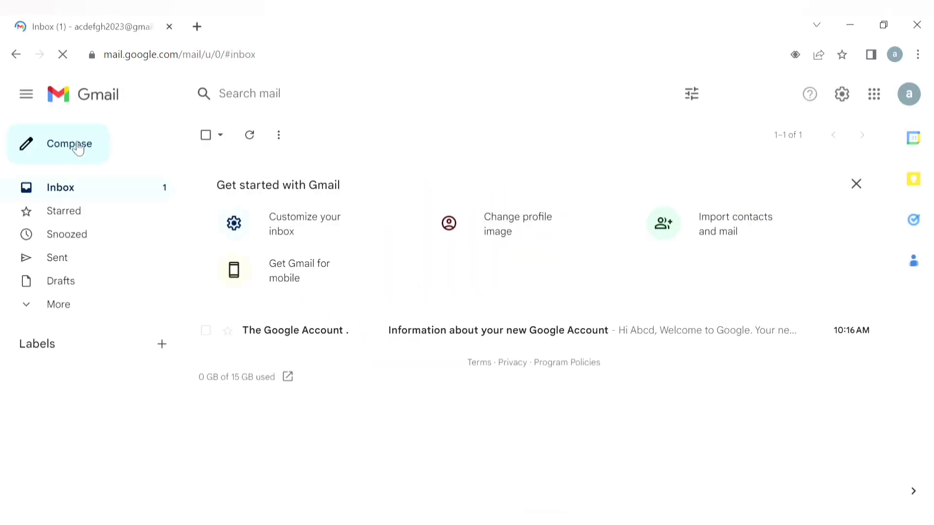
Check the empty Sent folder, copy the account's email address from the avatar card, and start a new message
click(87, 261)
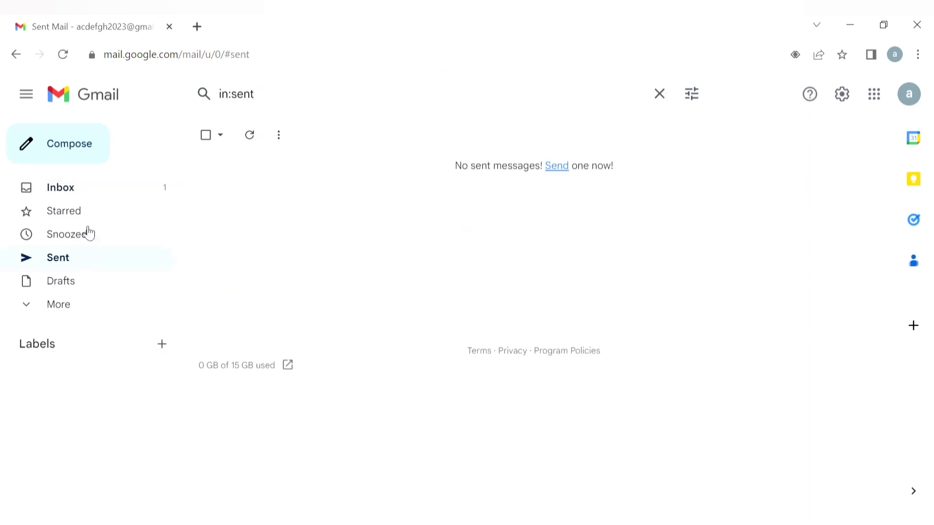
click(83, 196)
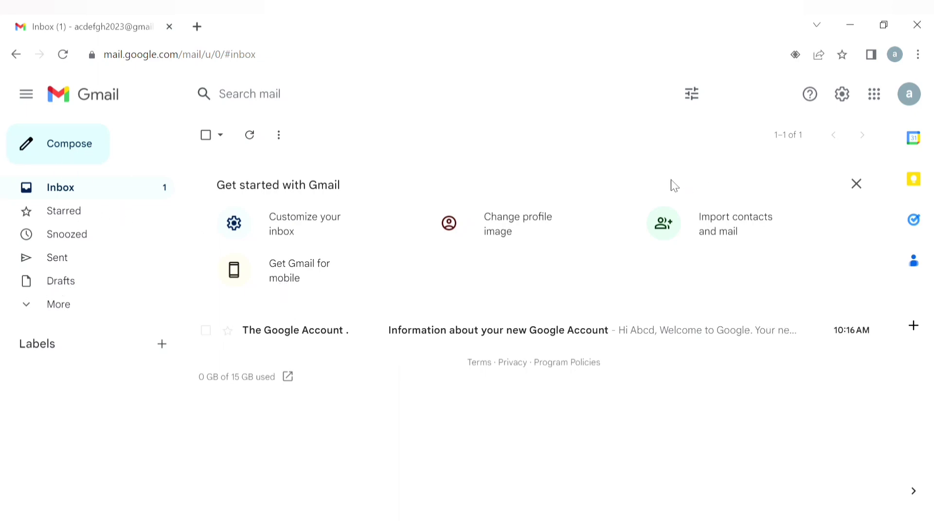
click(910, 95)
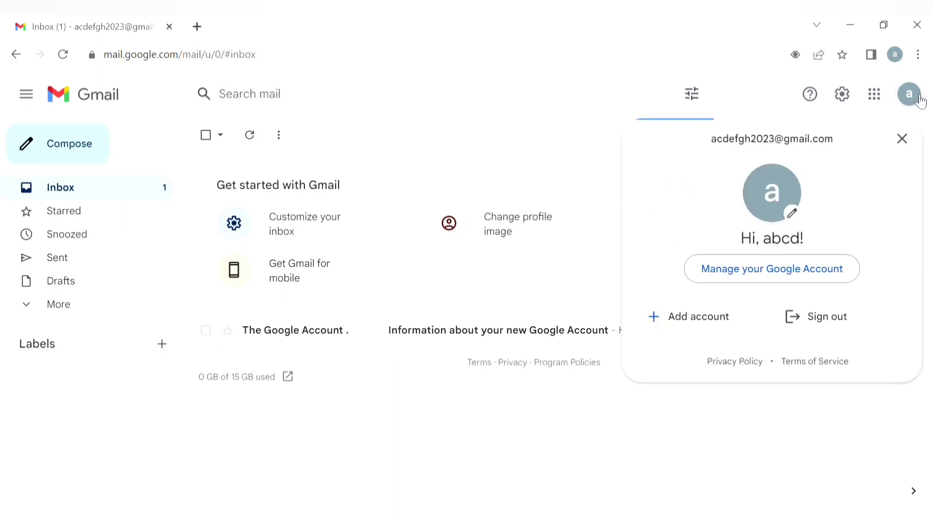
triple_click(755, 146)
key(ctrl+c)
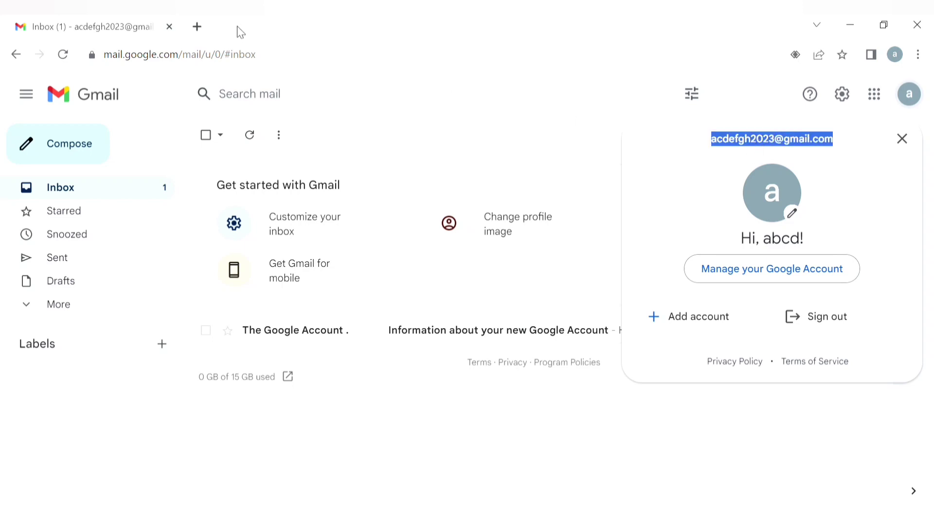
click(96, 144)
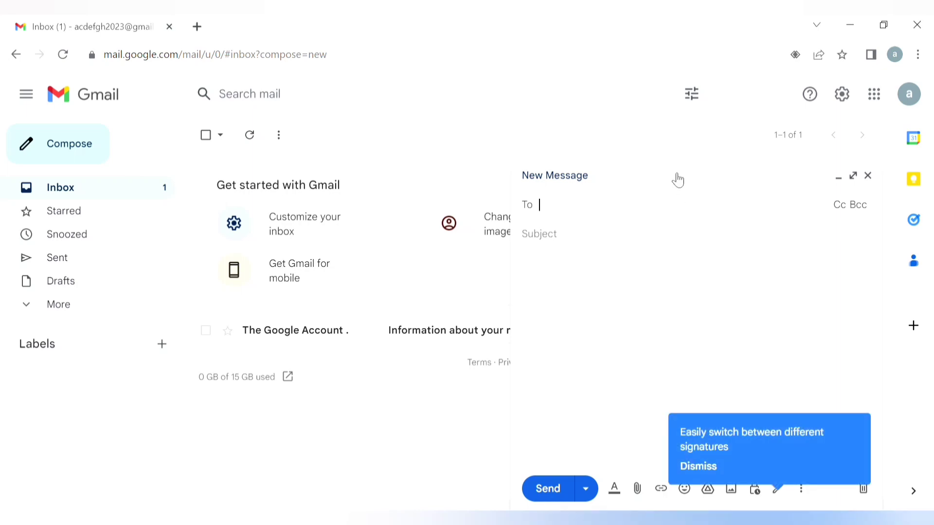
Address the message to the account's own address with subject 'test' and send it
key(ctrl+v)
key(Tab)
text(test)
key(Tab)
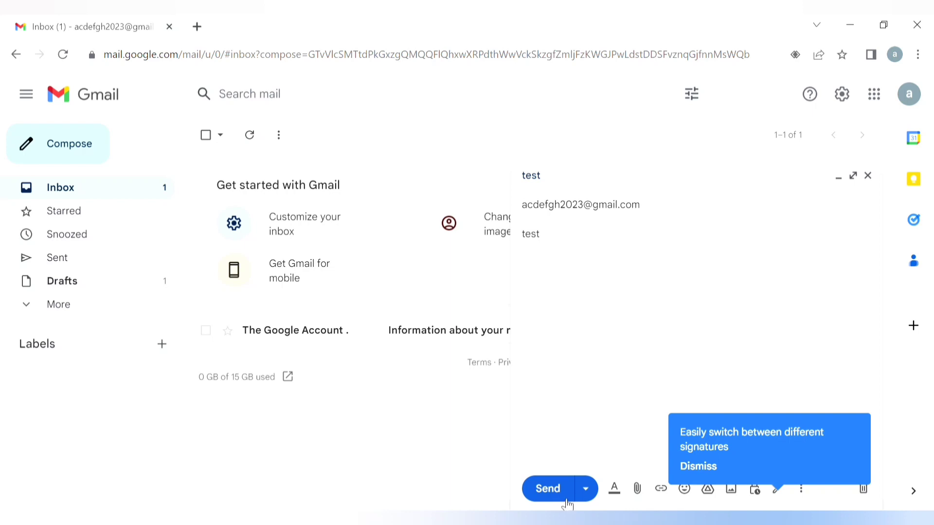
click(560, 494)
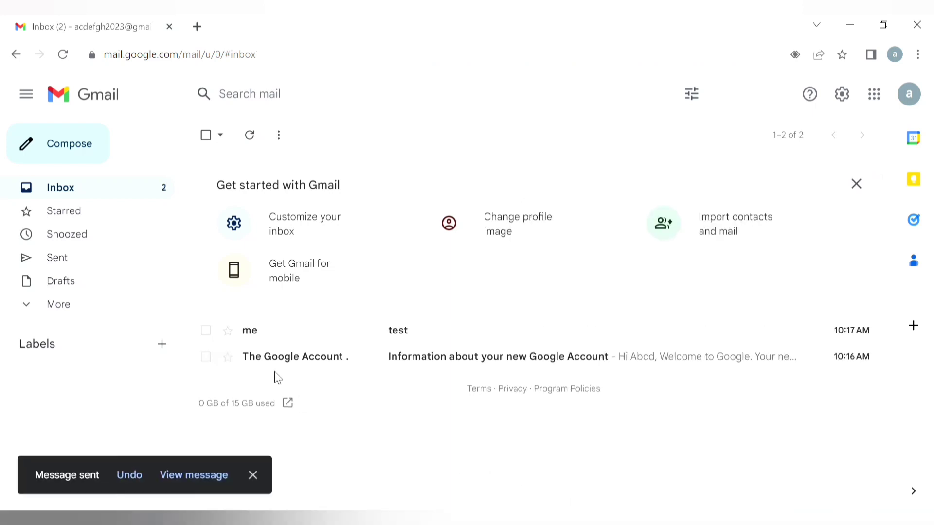
Read the received 'test' email and its recipient details, check Sent, then return to Inbox
click(301, 336)
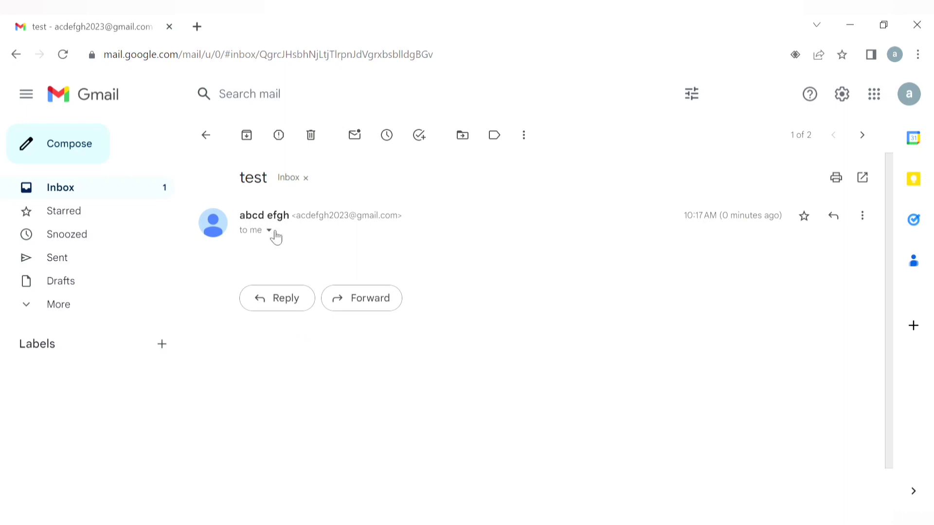
click(270, 231)
click(625, 460)
click(90, 260)
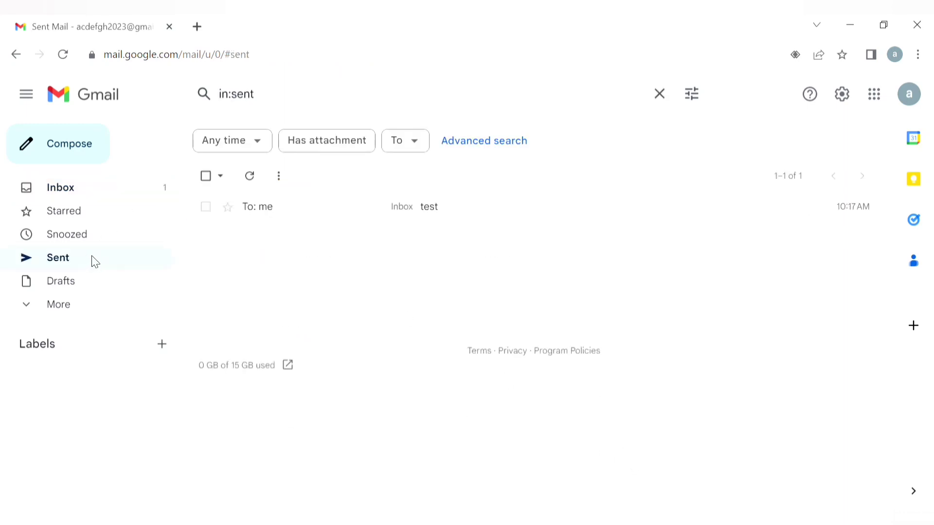
click(90, 190)
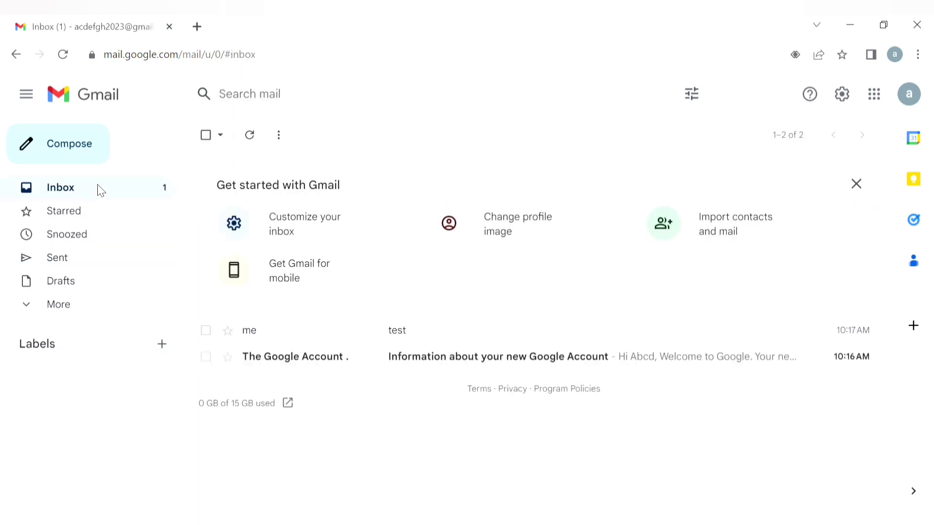
click(62, 309)
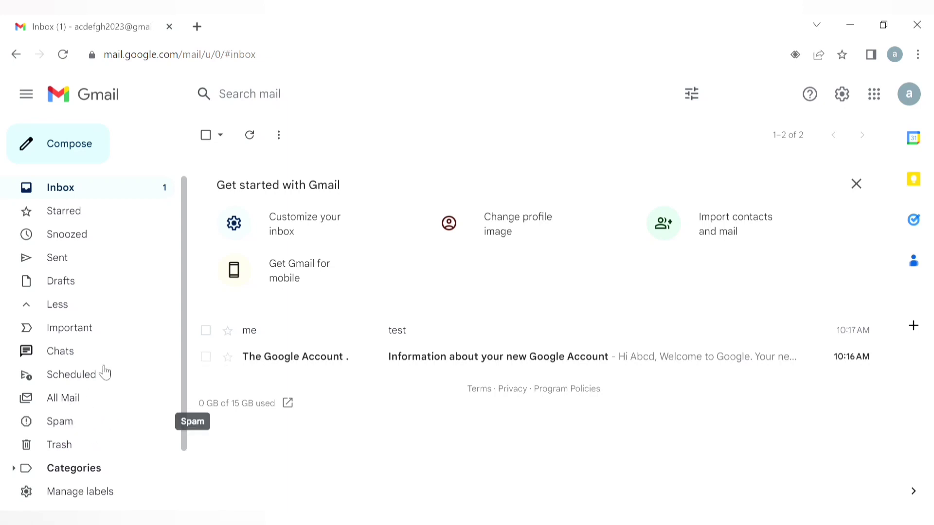
click(86, 427)
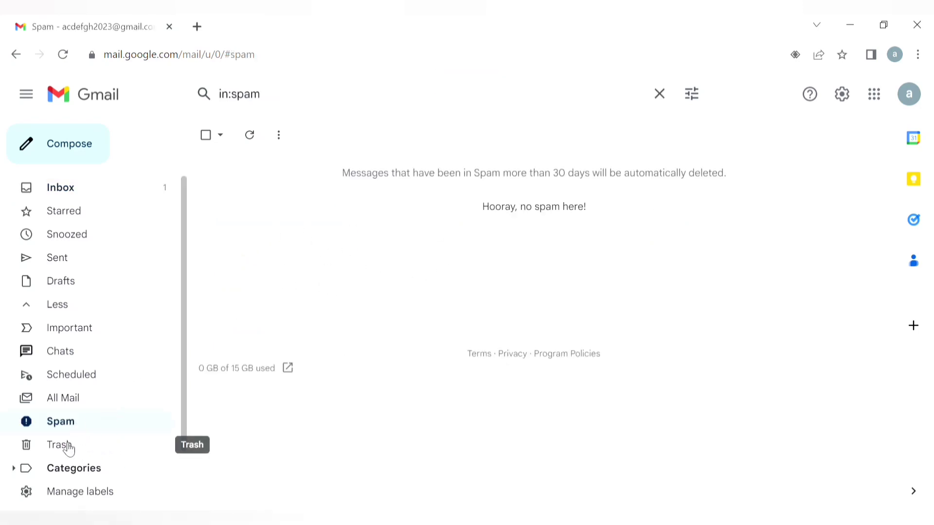
click(101, 194)
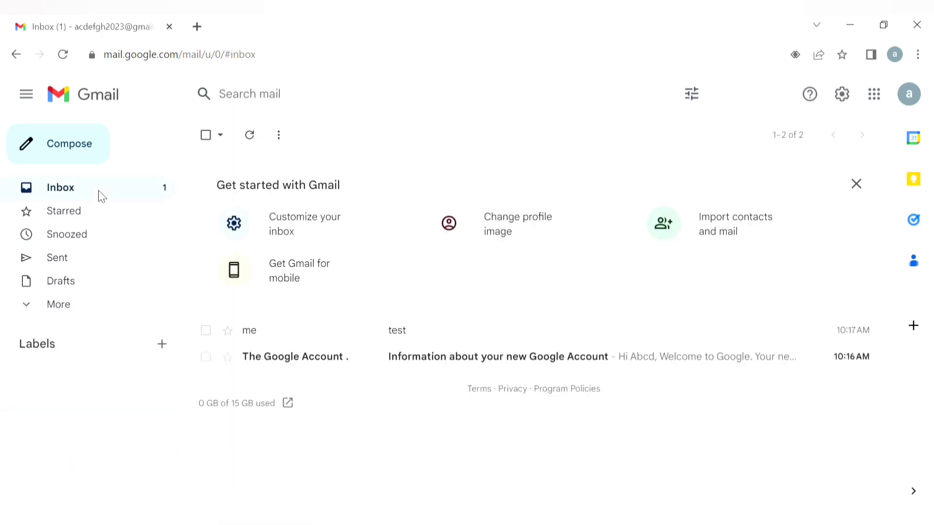
Move the 'test' email to Trash, delete it forever there, and return to the inbox
click(206, 330)
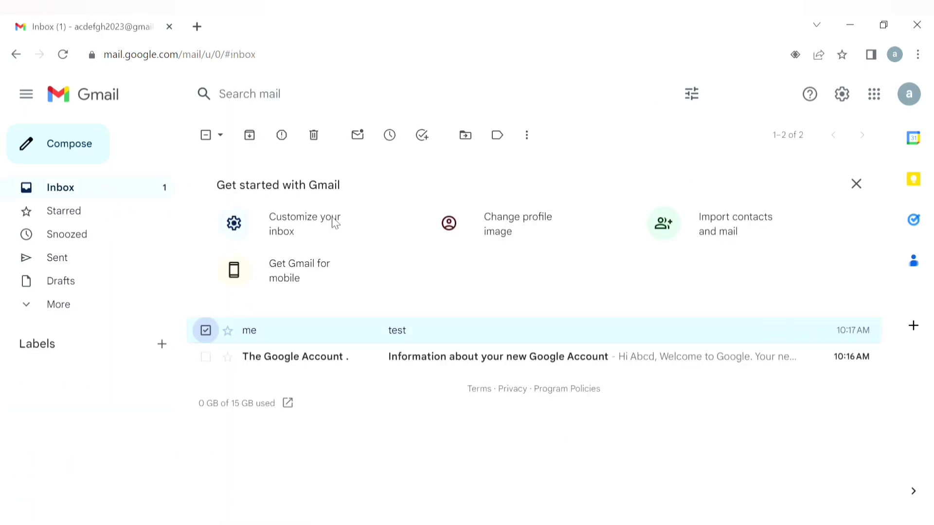
click(314, 137)
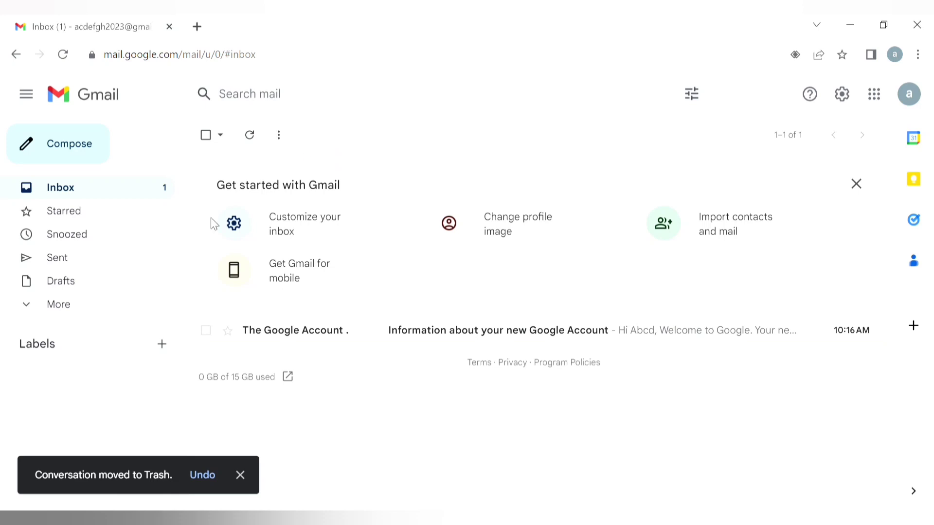
click(66, 314)
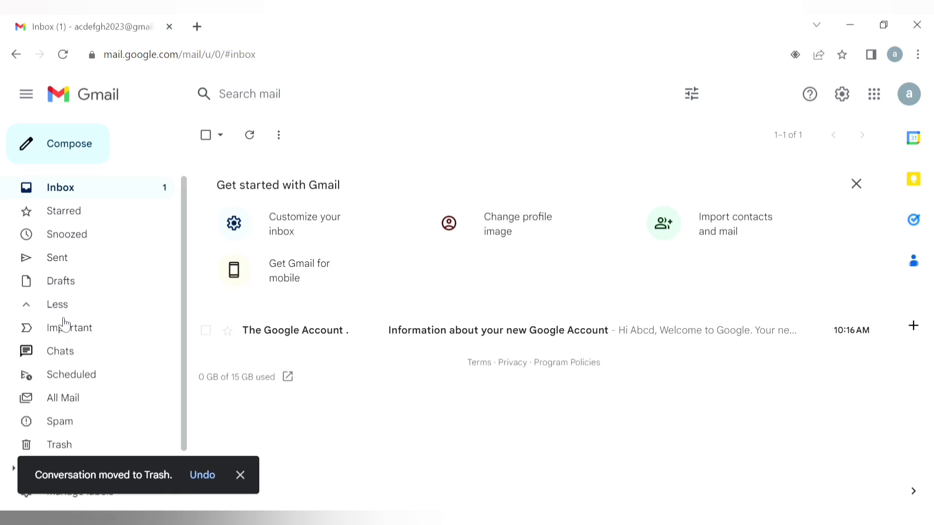
click(87, 448)
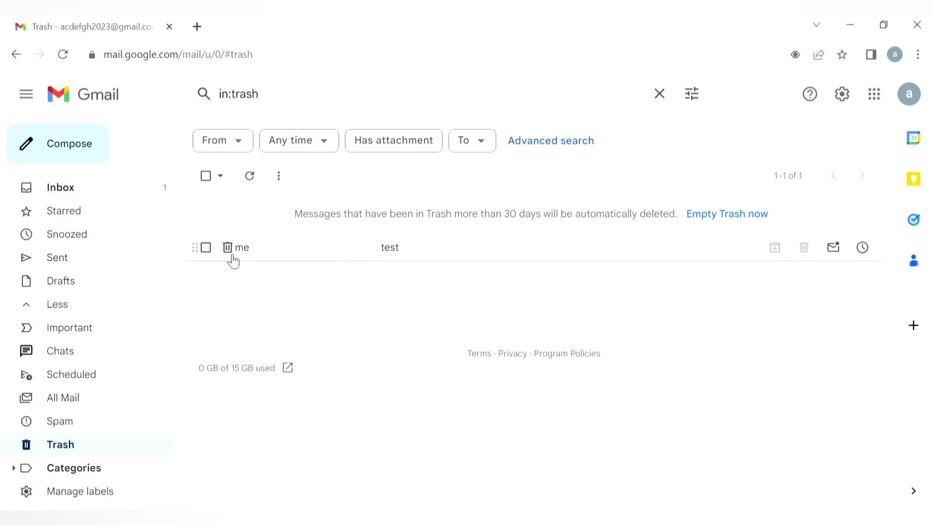
click(208, 249)
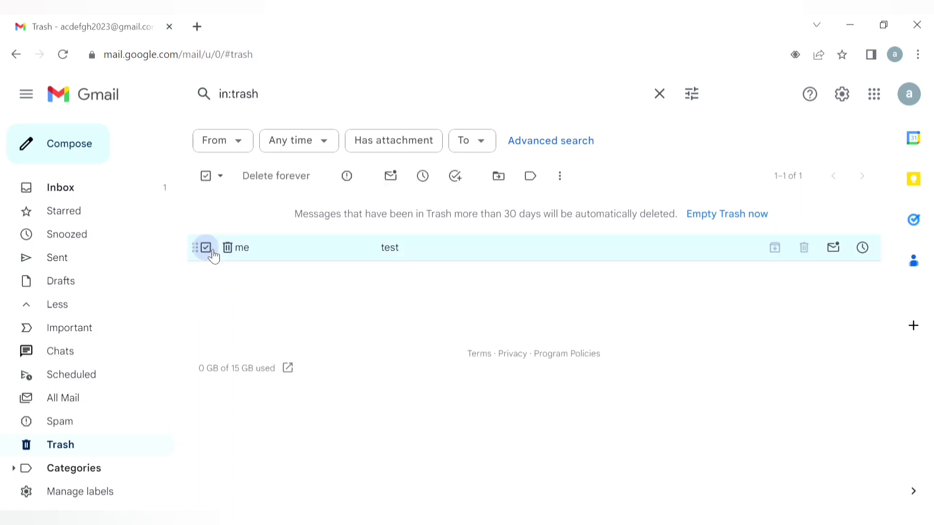
click(272, 177)
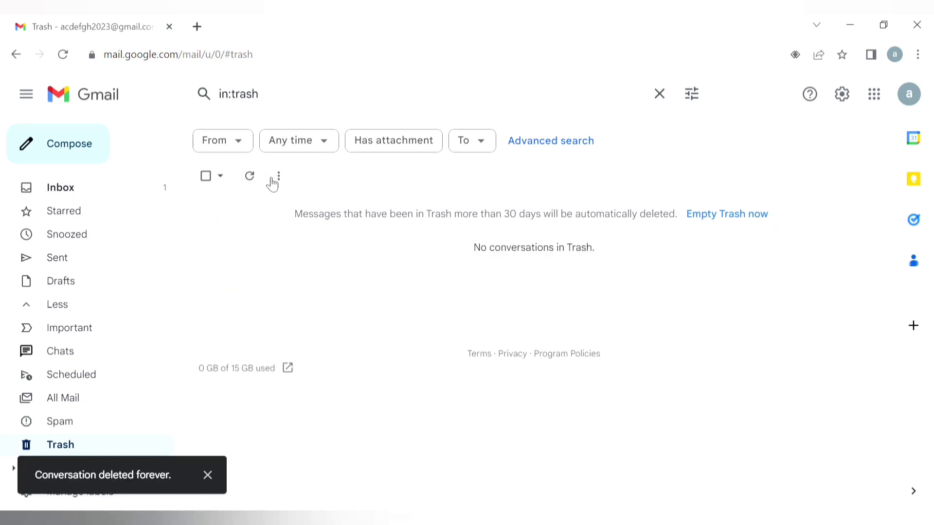
click(48, 192)
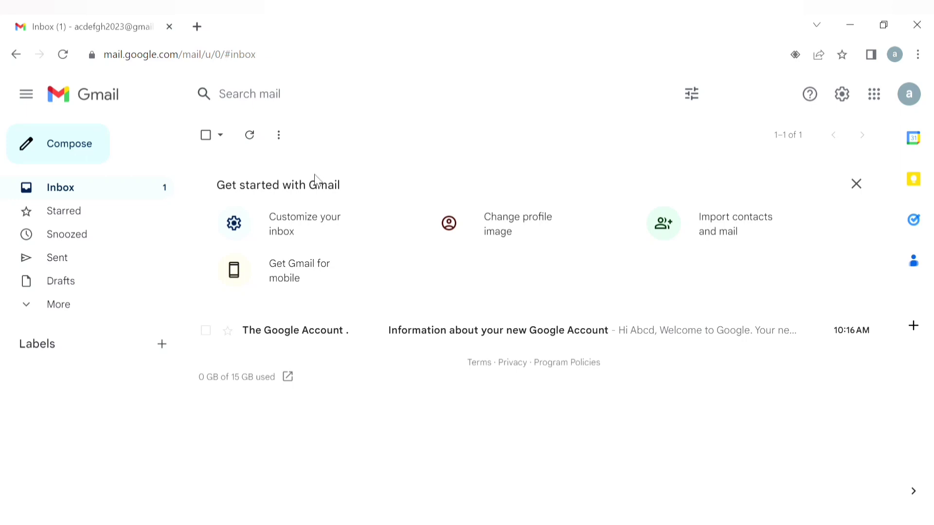
Email the account's own address with subject and body 'test' and test.txt attached, then open it
click(82, 153)
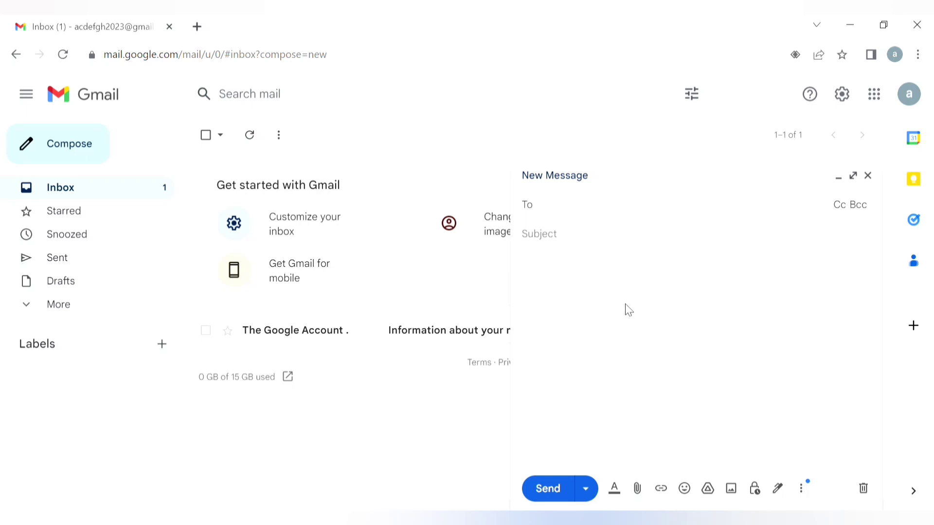
key(ctrl+v)
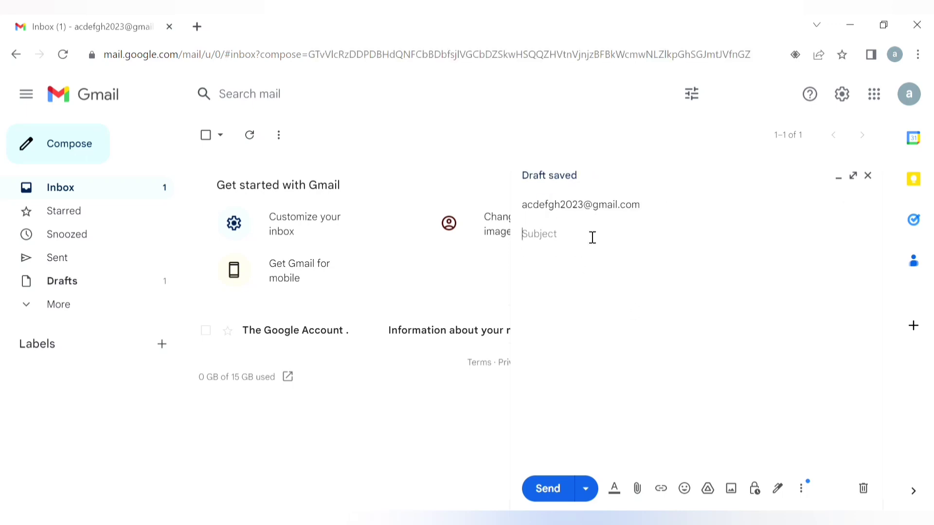
text(te)
click(637, 488)
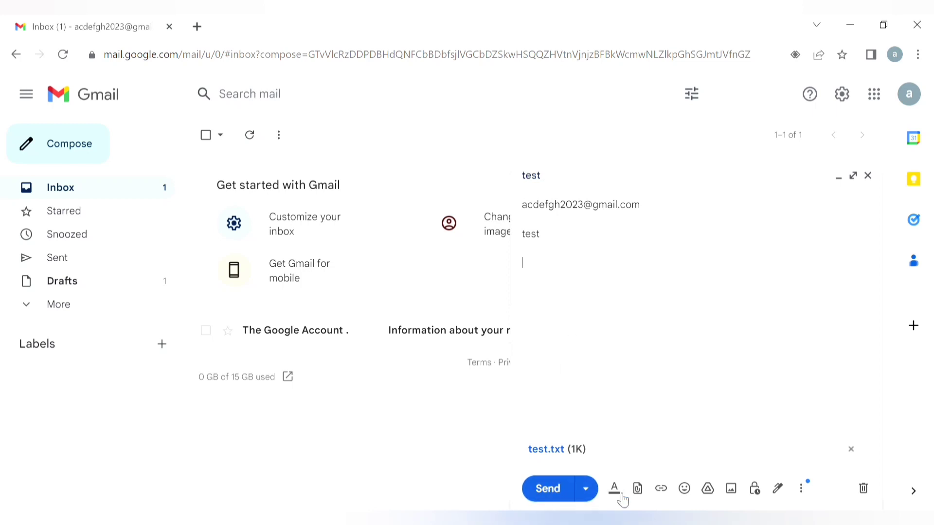
click(559, 490)
click(296, 353)
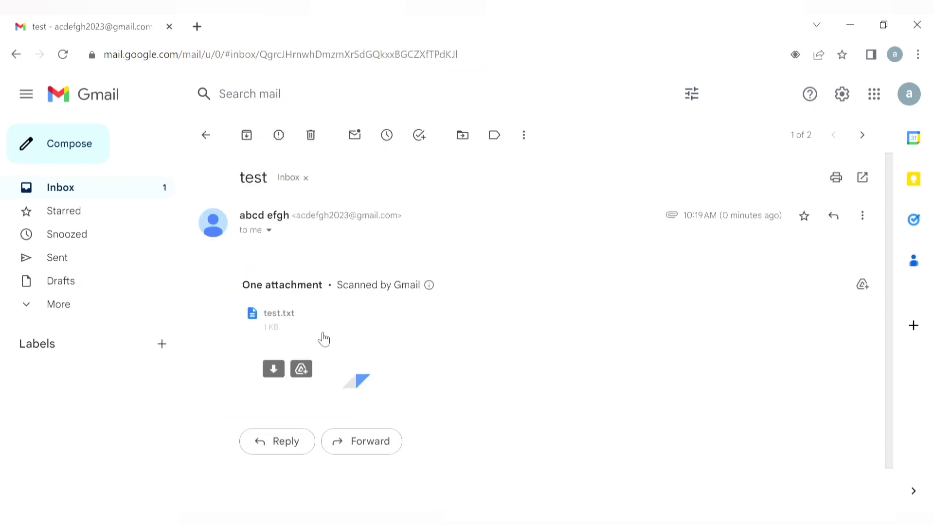
Reopen the 'test' email from the Inbox, download test.txt, and go back to the Inbox
click(63, 198)
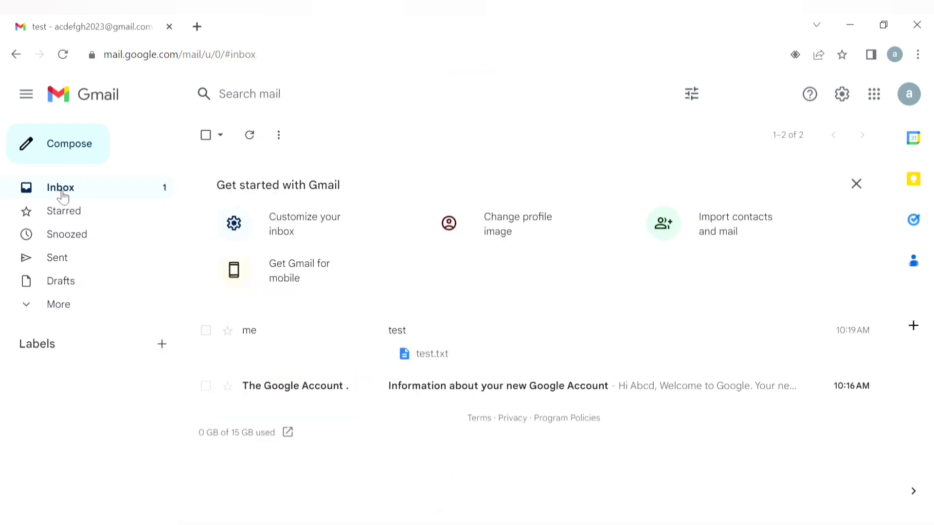
click(326, 339)
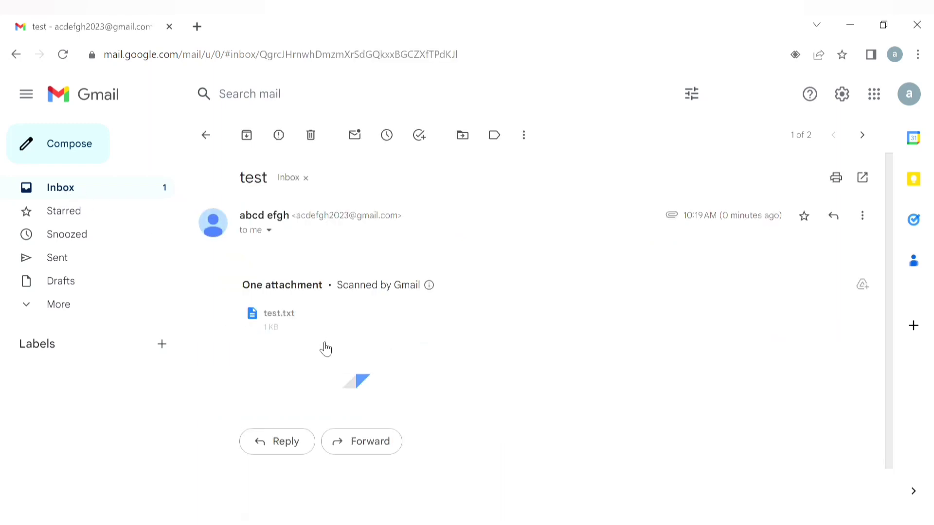
click(273, 369)
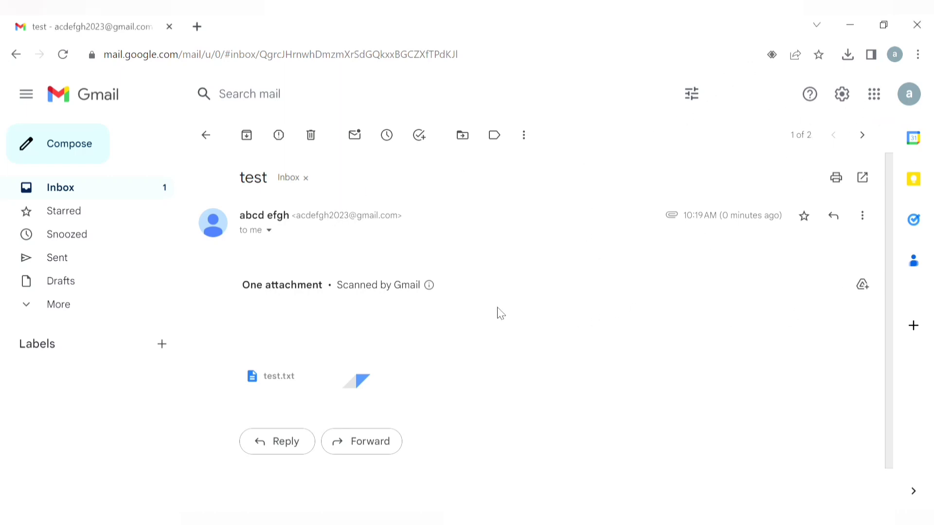
click(139, 192)
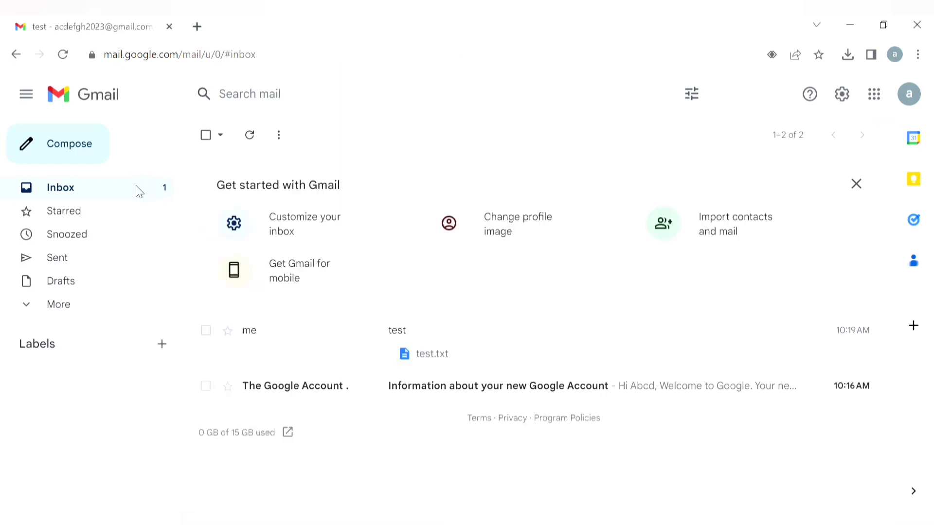
Search 'outlook' in a new Chrome tab and open the Microsoft Outlook result
click(196, 26)
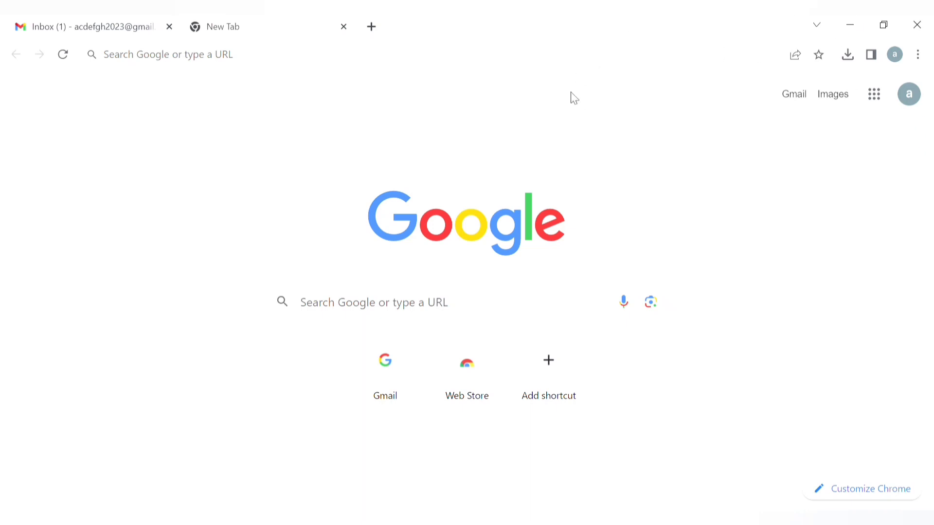
click(583, 66)
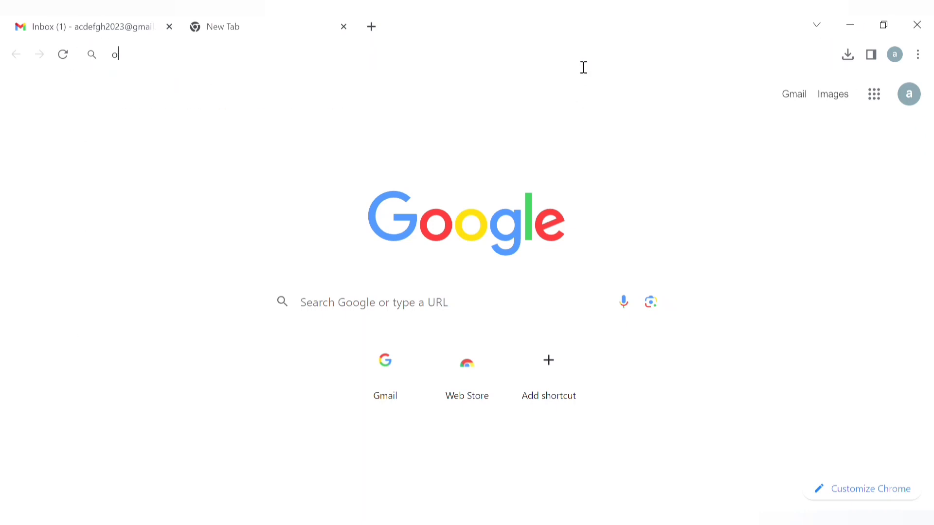
text(outlook)
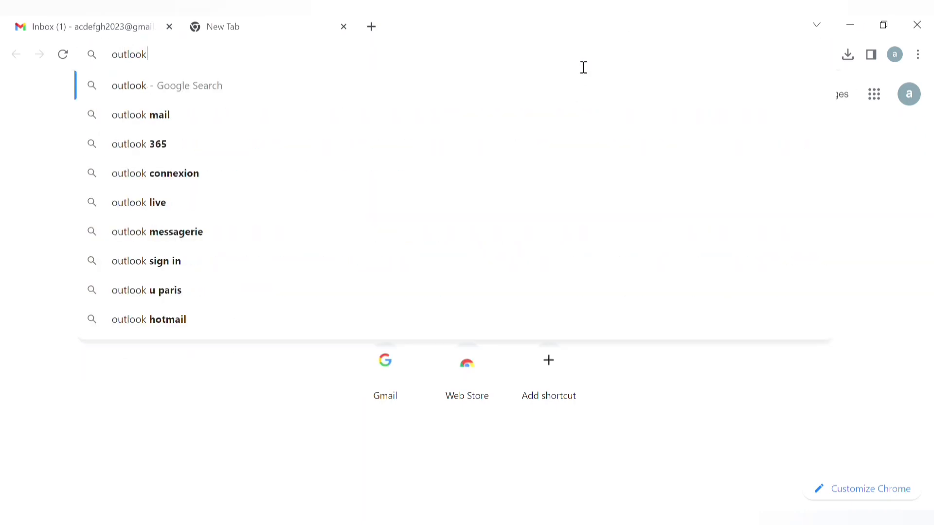
key(Return)
click(175, 260)
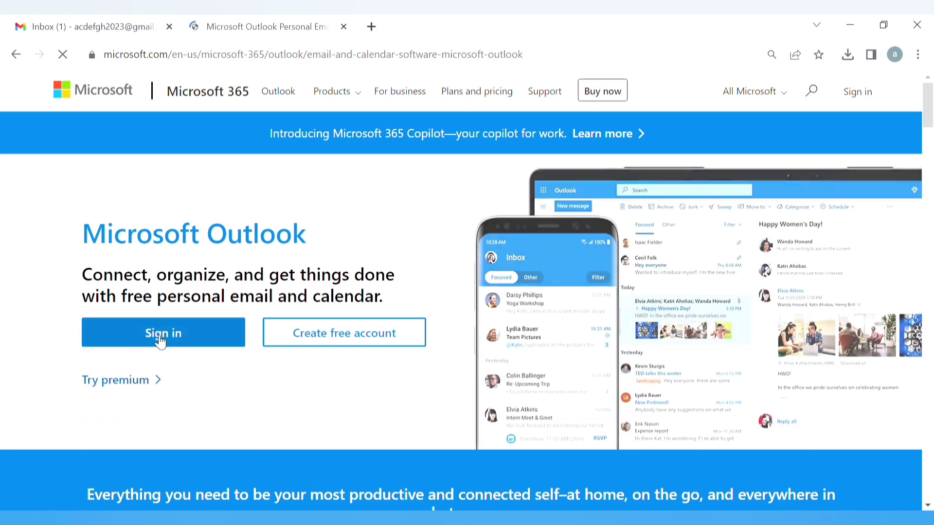
click(312, 344)
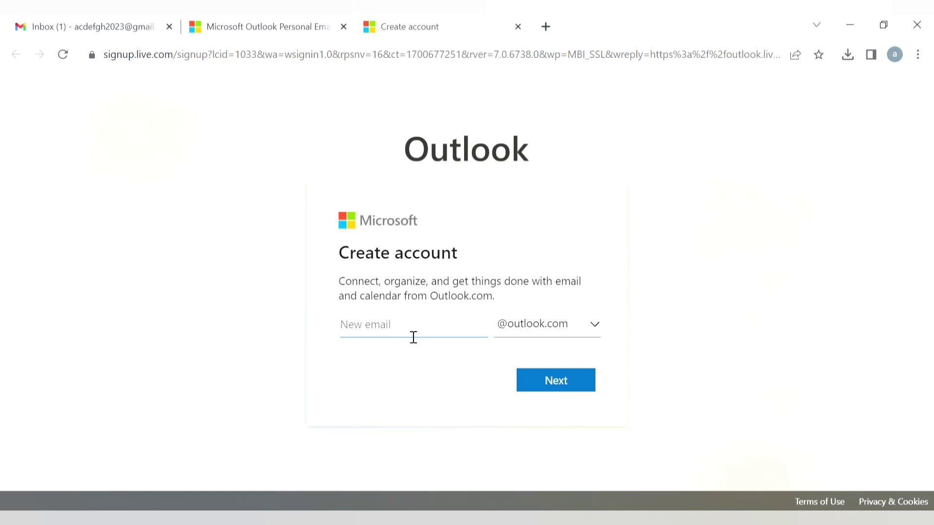
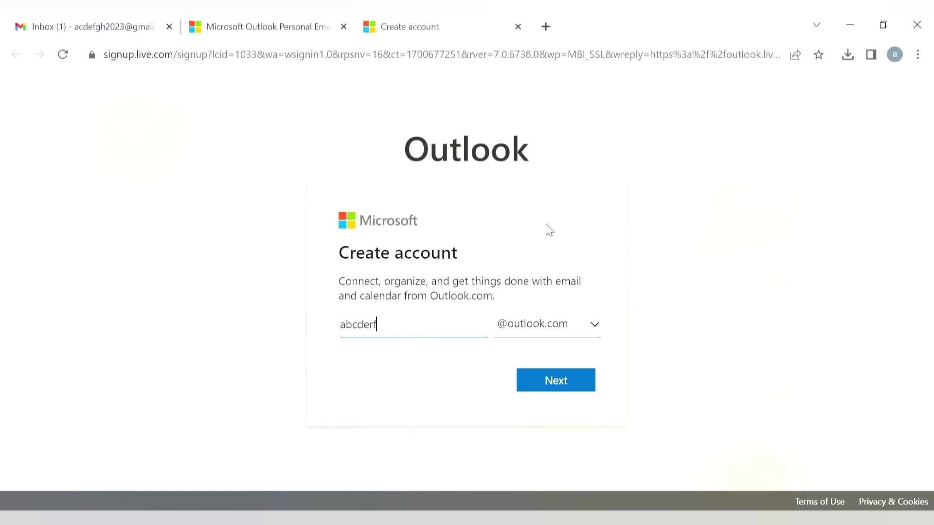
click(562, 378)
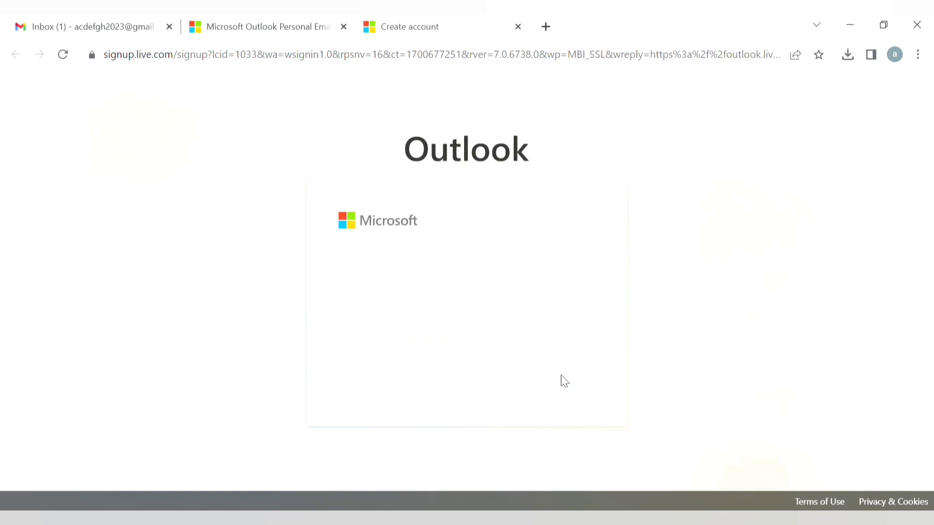